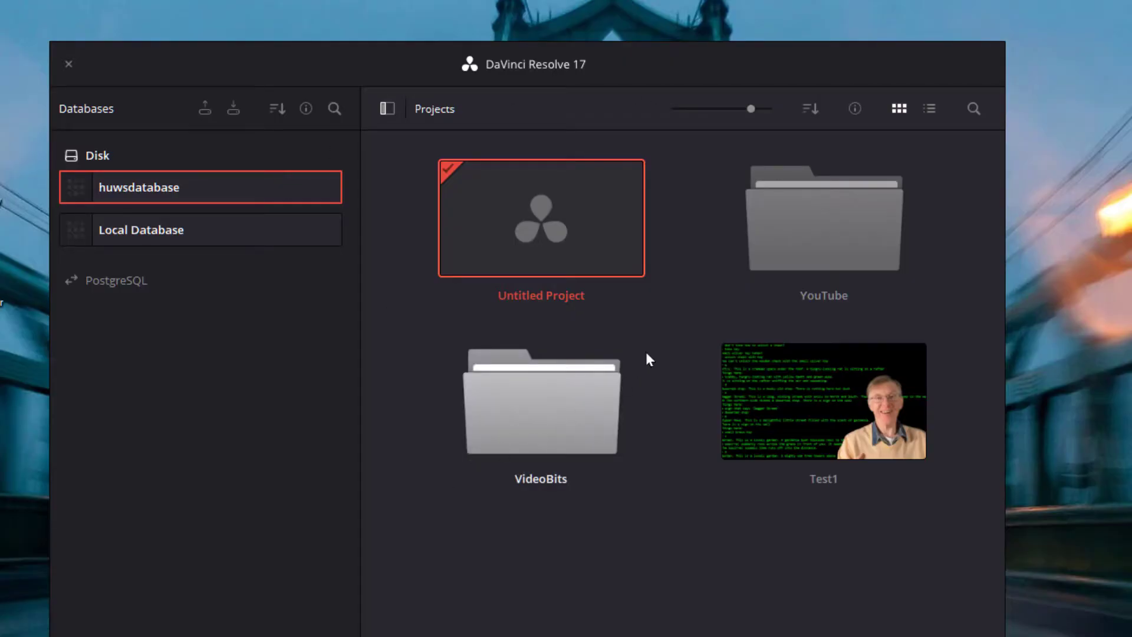
Step: Browse YouTube > CodeWithHuw > Learn To Program and load the 'Why are there so Many Computer Programming Languages' project
double_click(807, 252)
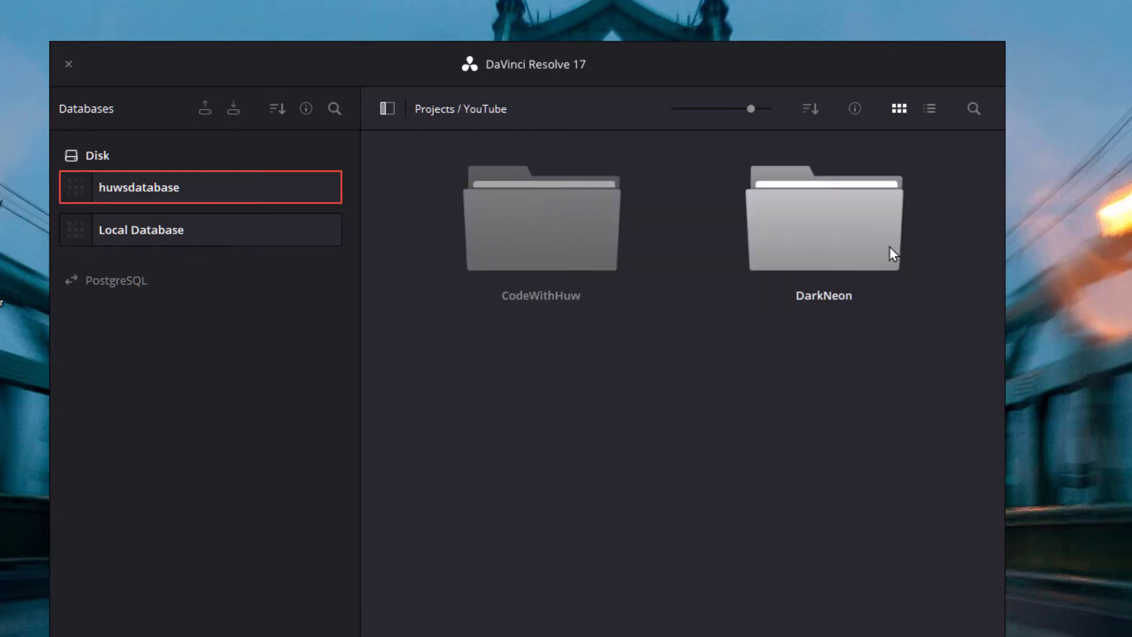
double_click(560, 246)
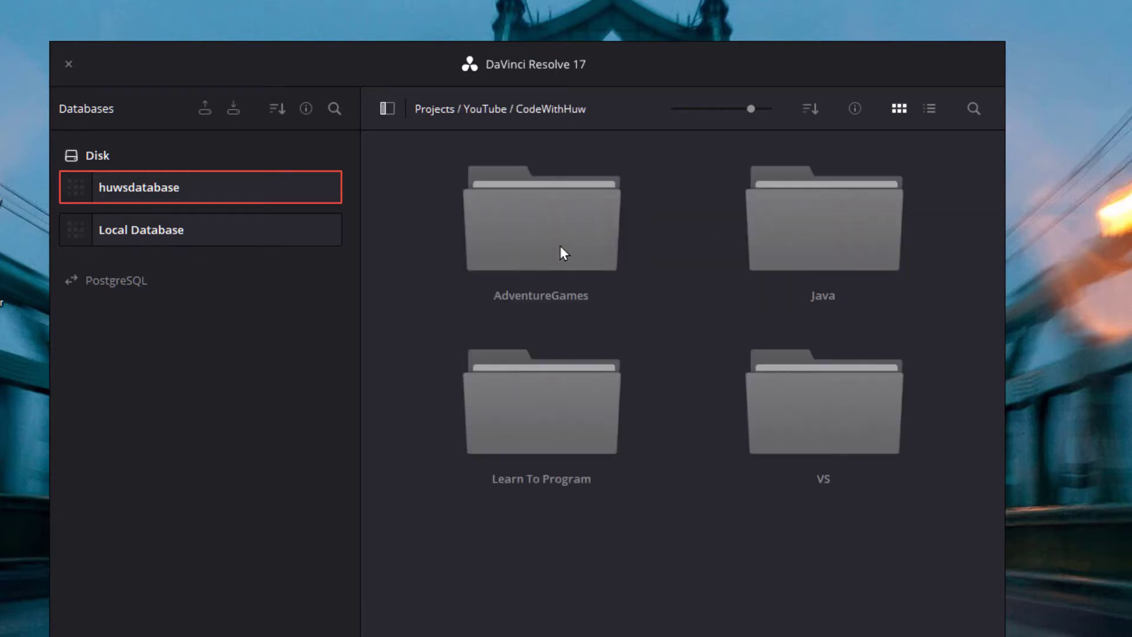
left_click(582, 419)
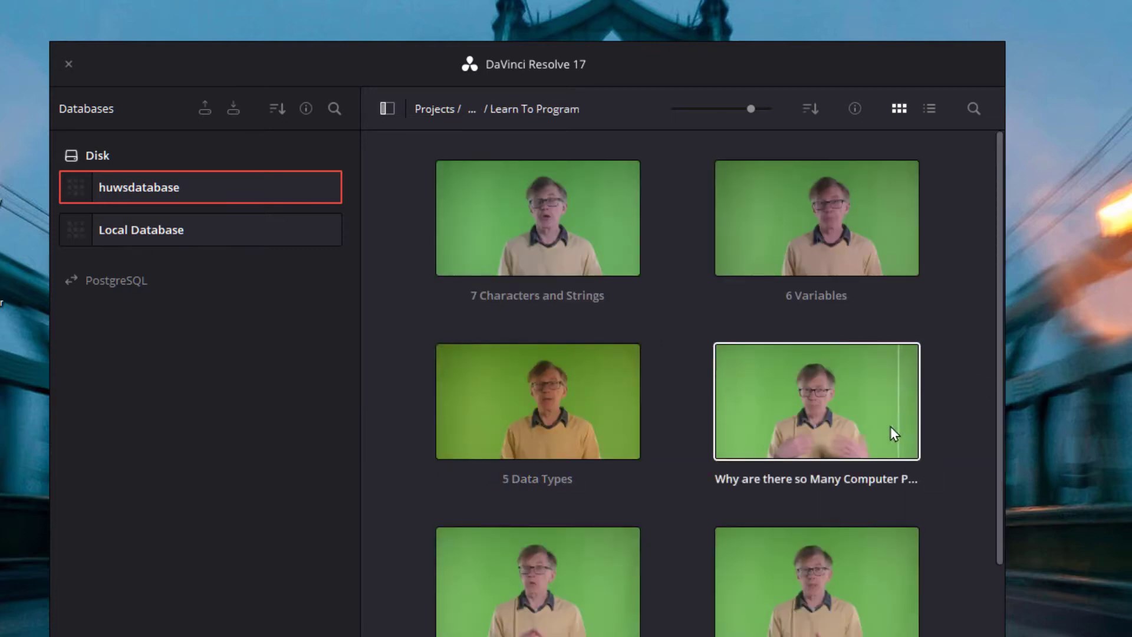
double_click(797, 414)
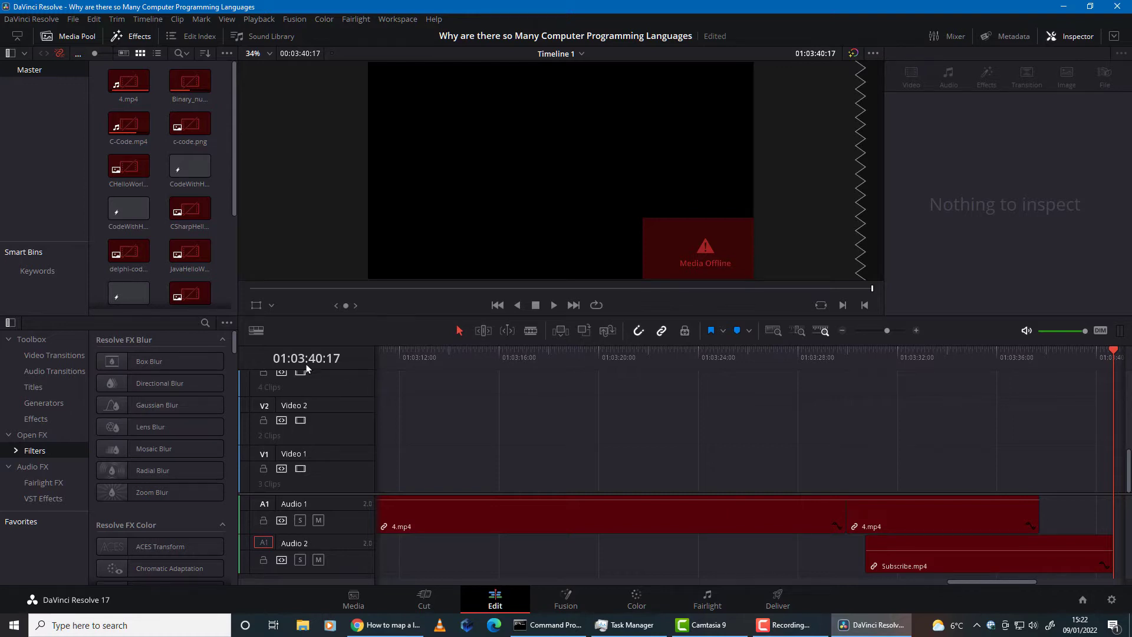
Step: Bring up the context menu for the offline c-code.png clip in the Media Pool
right_click(190, 131)
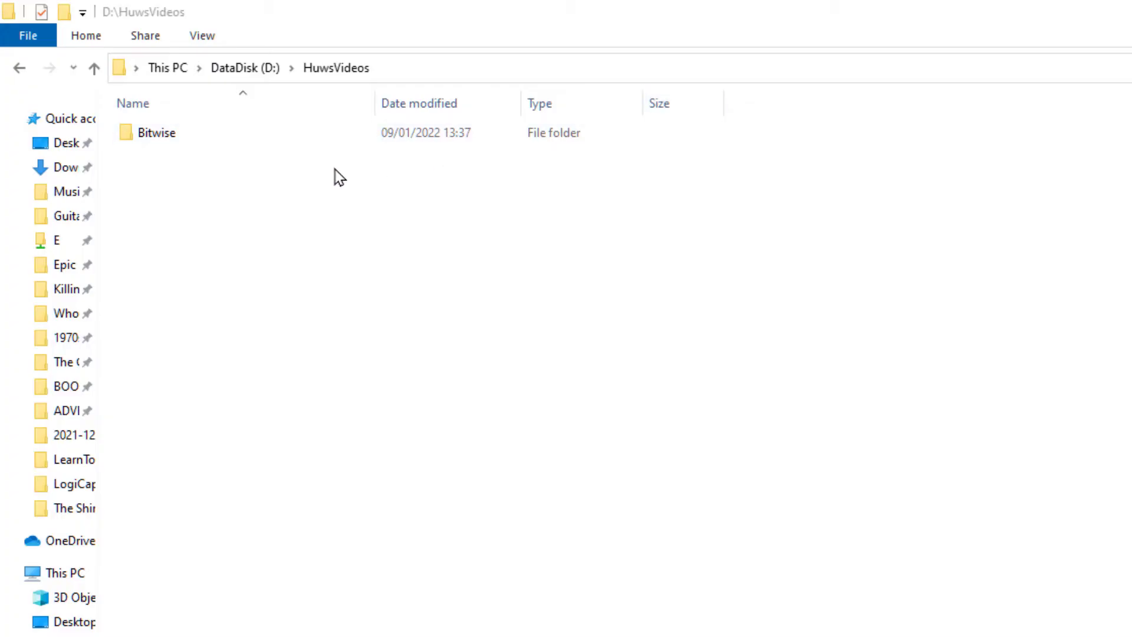
Step: Drill down through Bitwise, YouTube, Bitwise and CODE-WITH-HUW into the LEARN-TO-PROGRAM folder
double_click(171, 141)
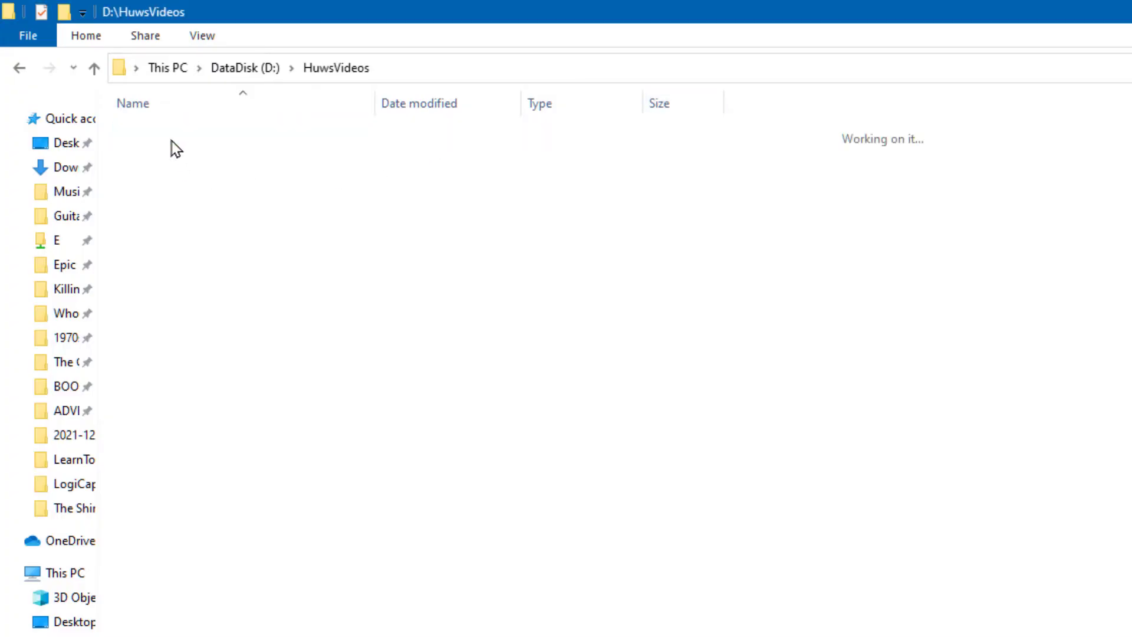
left_click(172, 136)
double_click(171, 137)
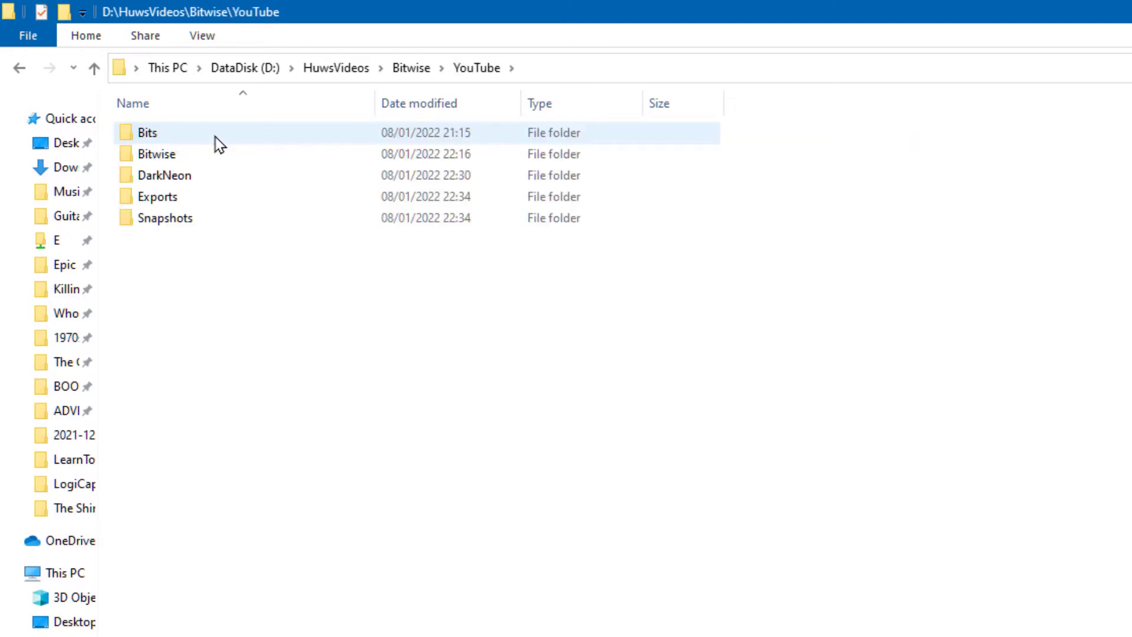
double_click(187, 159)
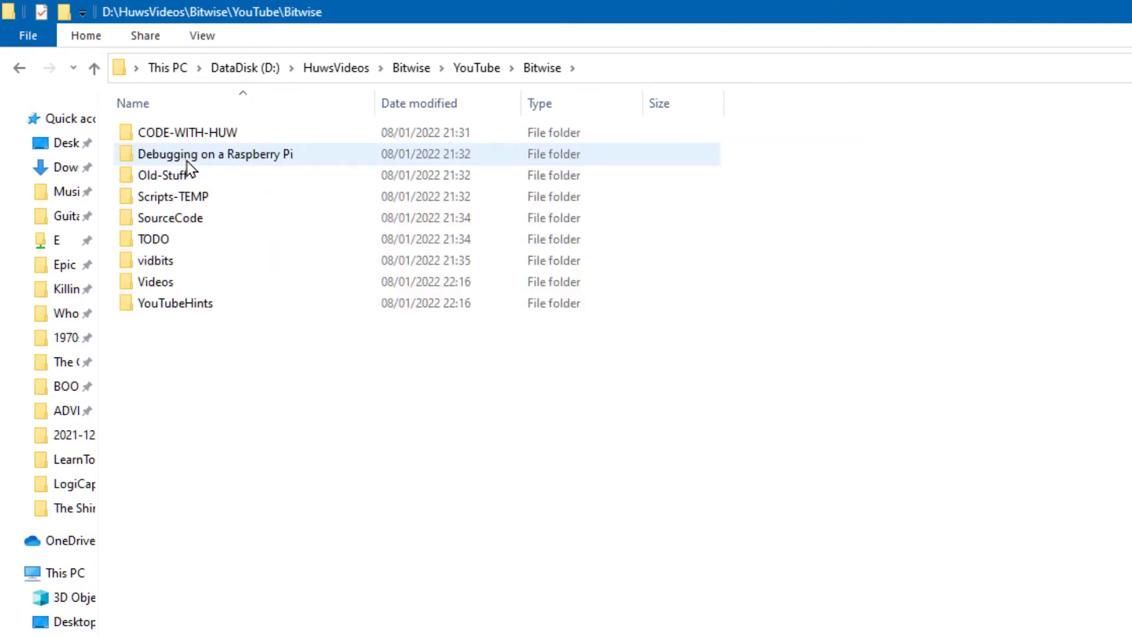
double_click(295, 132)
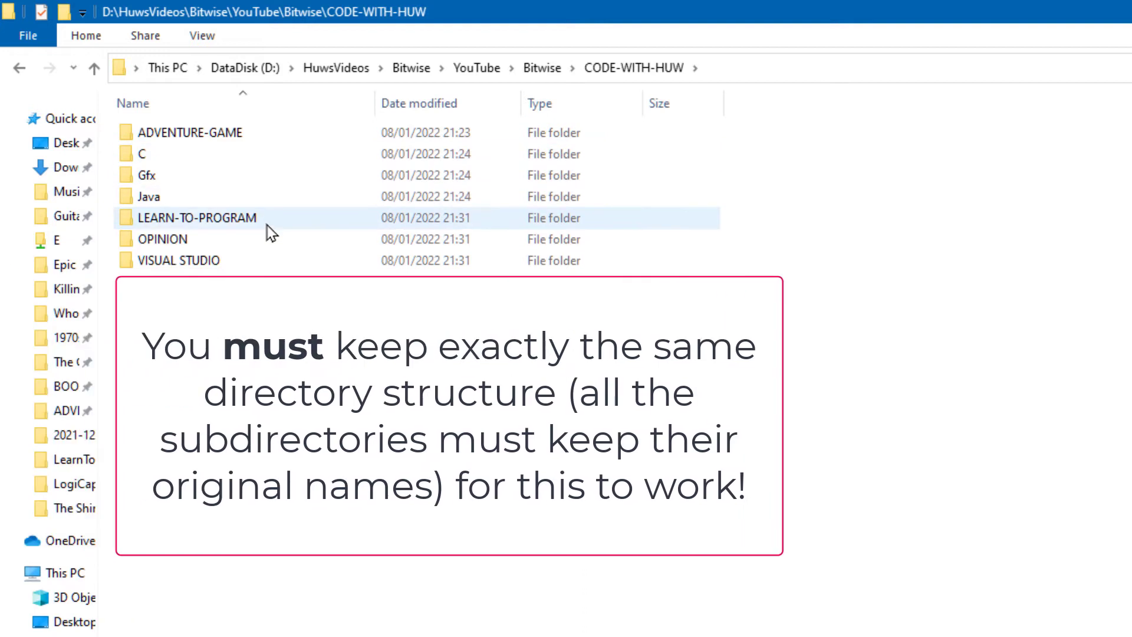
double_click(267, 223)
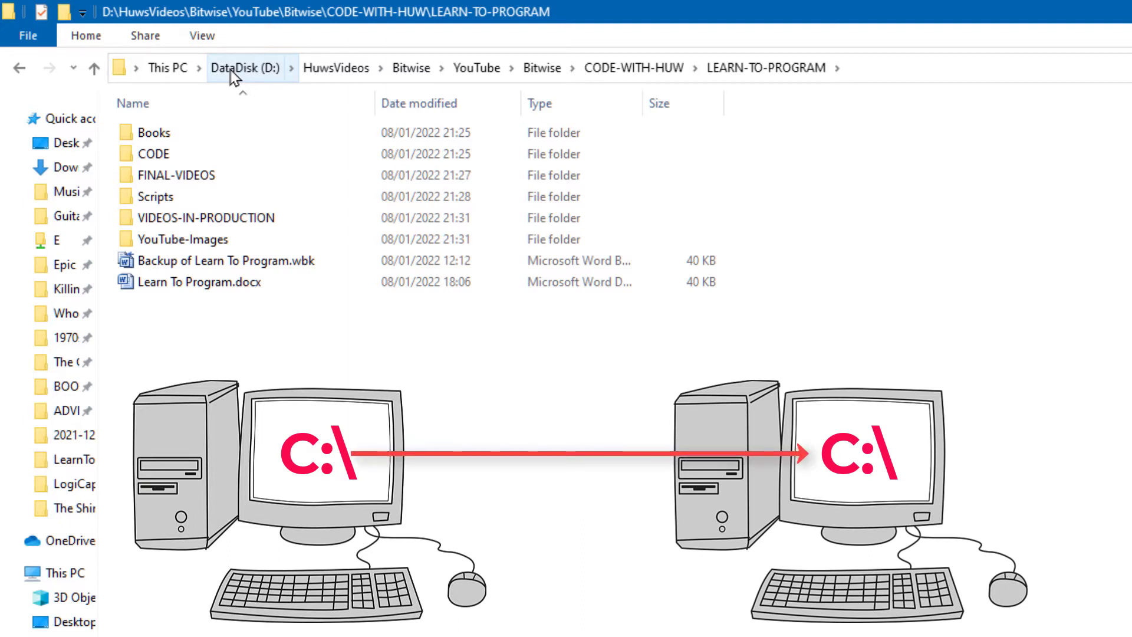
Step: Return File Explorer to the root of DataDisk (D:) using the address bar breadcrumb
left_click(232, 69)
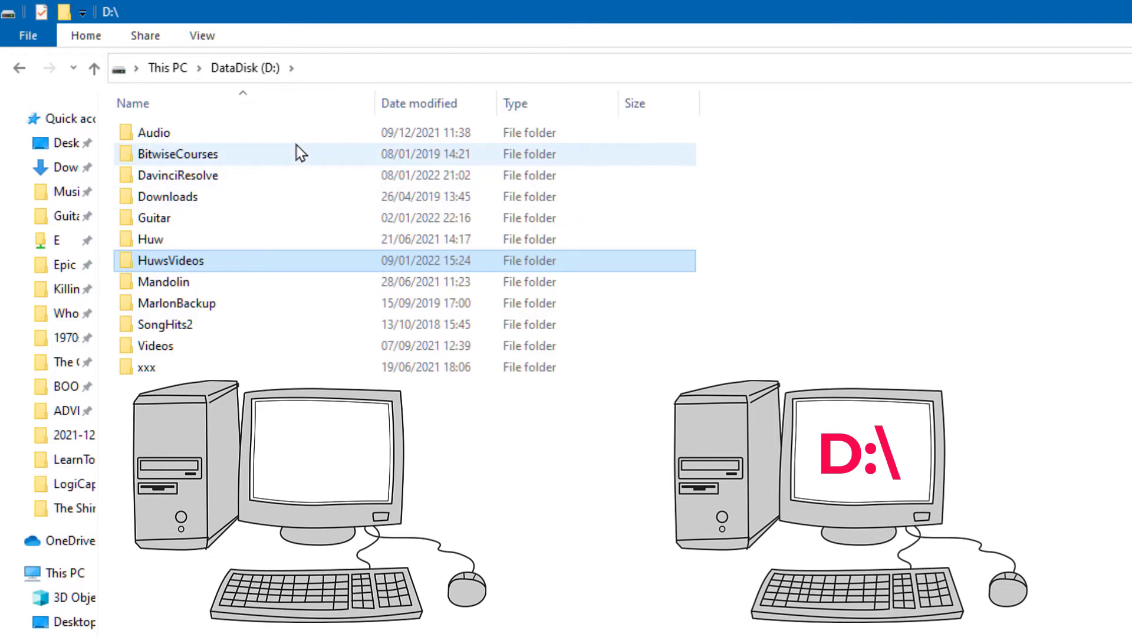
mouse_move(296, 146)
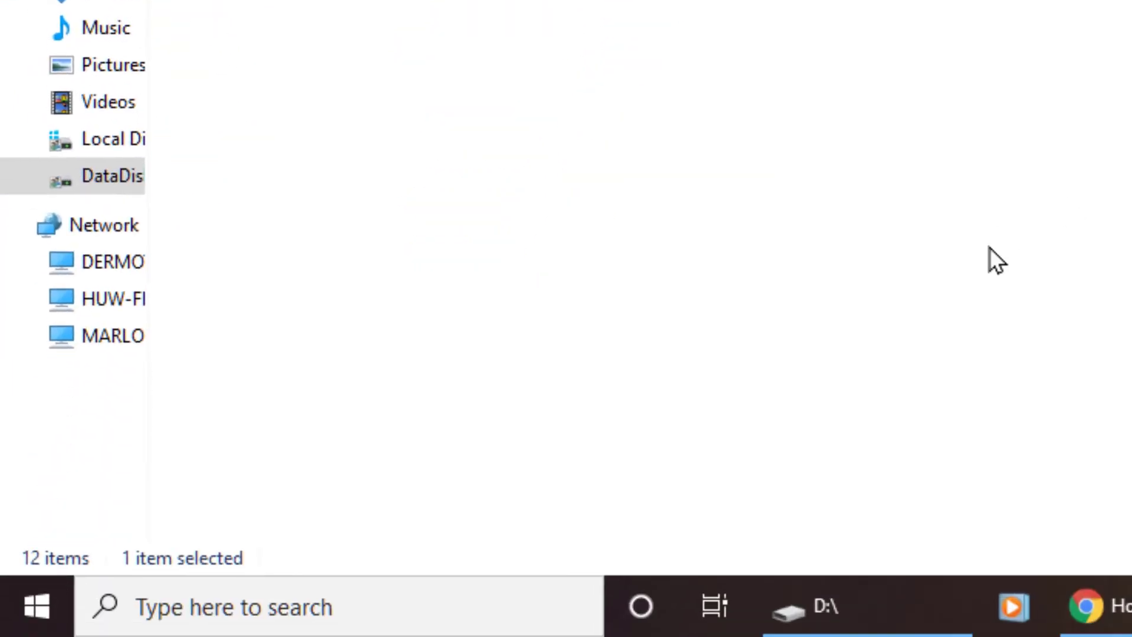
Step: Launch Command Prompt from a cmd search and run subst e: d:\HuwsVideos
left_click(37, 603)
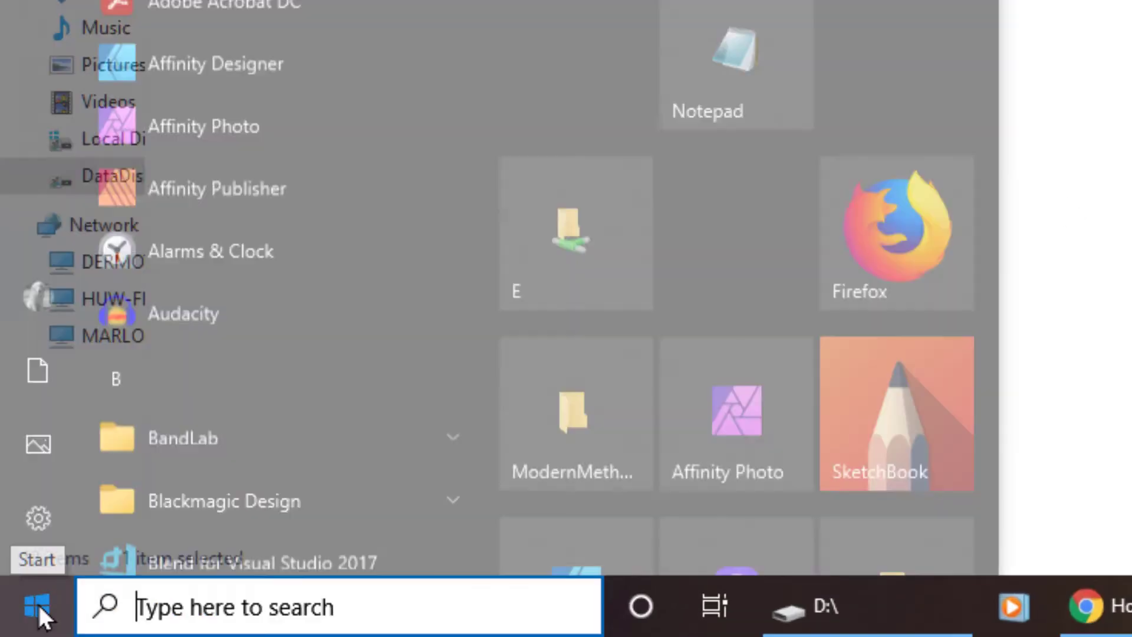
mouse_move(64, 562)
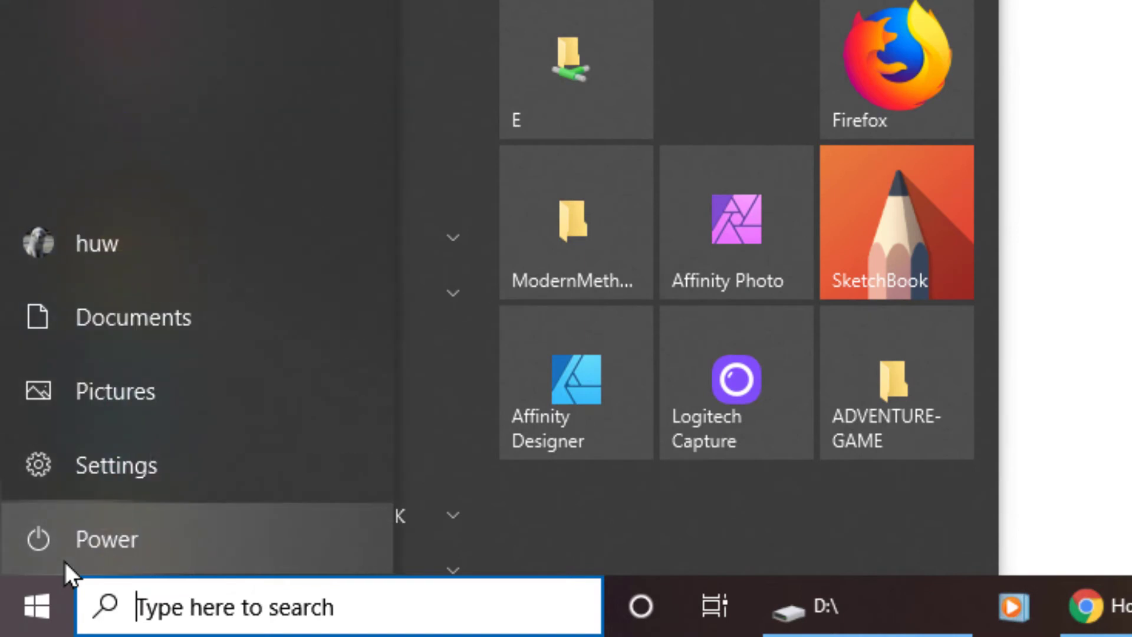
type("cmd")
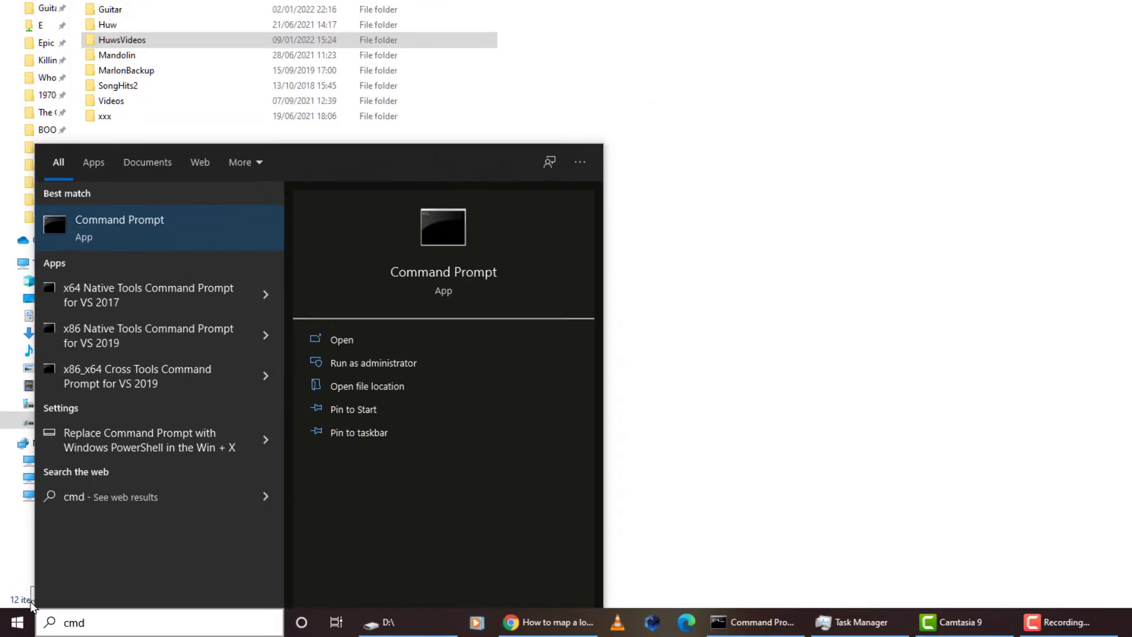
key("Return")
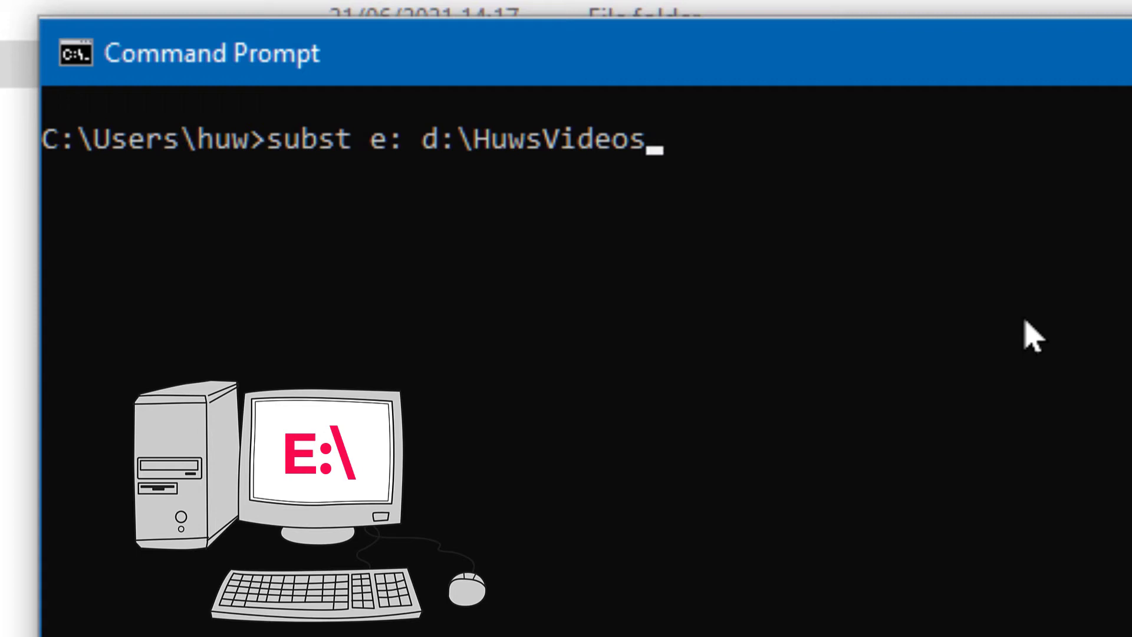
key("Return")
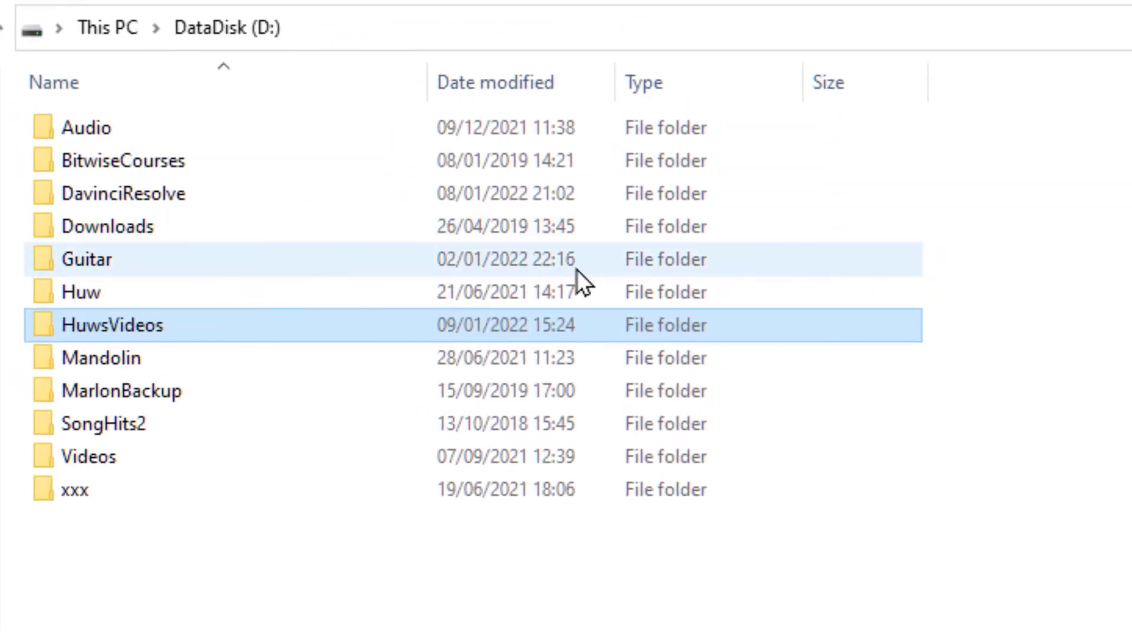
Step: Navigate from DataDisk (D:) into HuwsVideos, then Bitwise, then YouTube
double_click(281, 322)
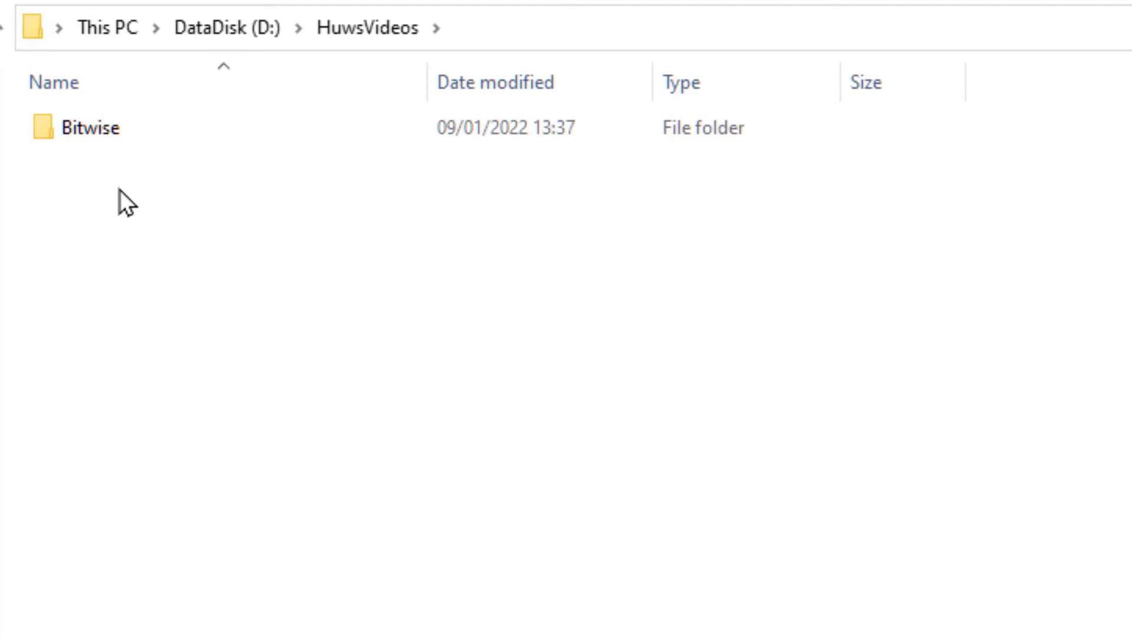
double_click(83, 134)
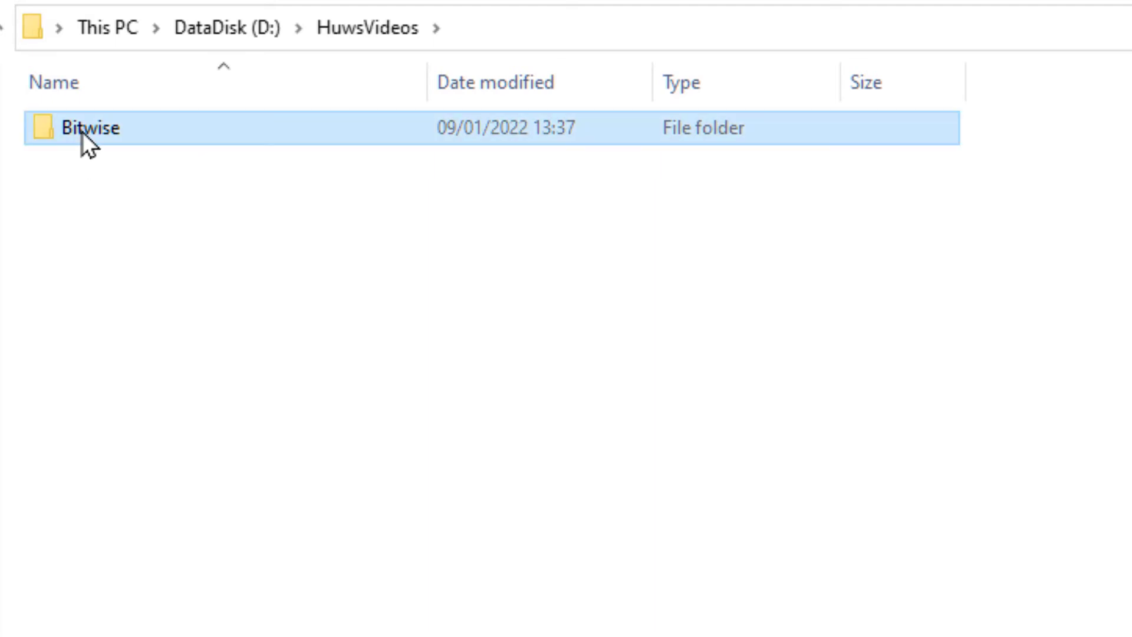
double_click(108, 136)
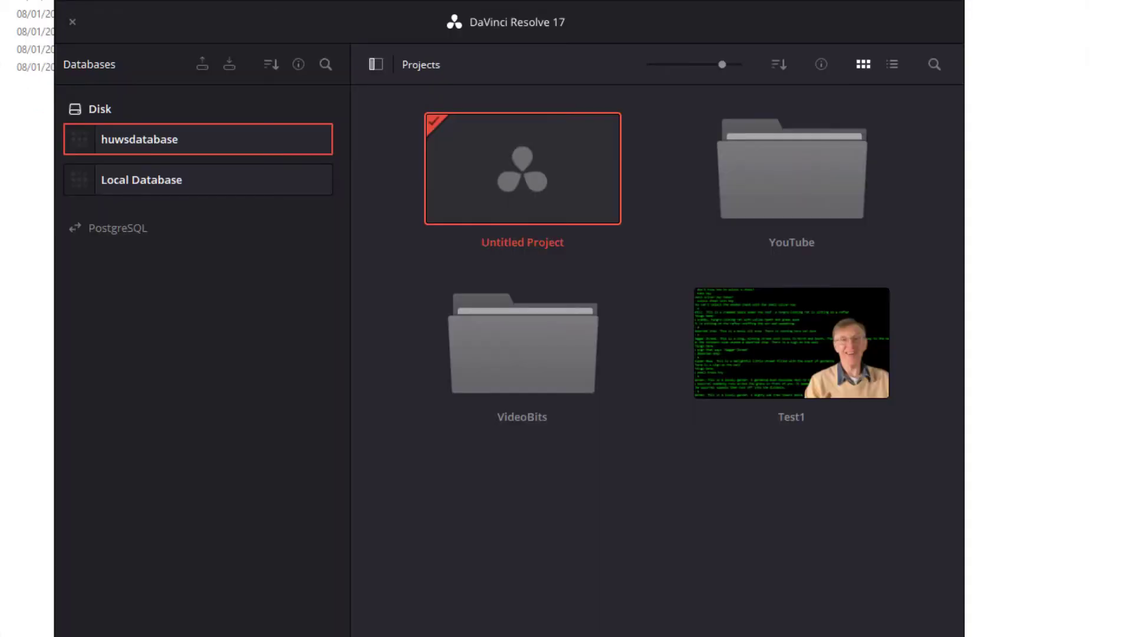
Step: Browse YouTube > CodeWithHuw > Learn To Program and load '2 How To Follow This Course', now with media online
double_click(822, 188)
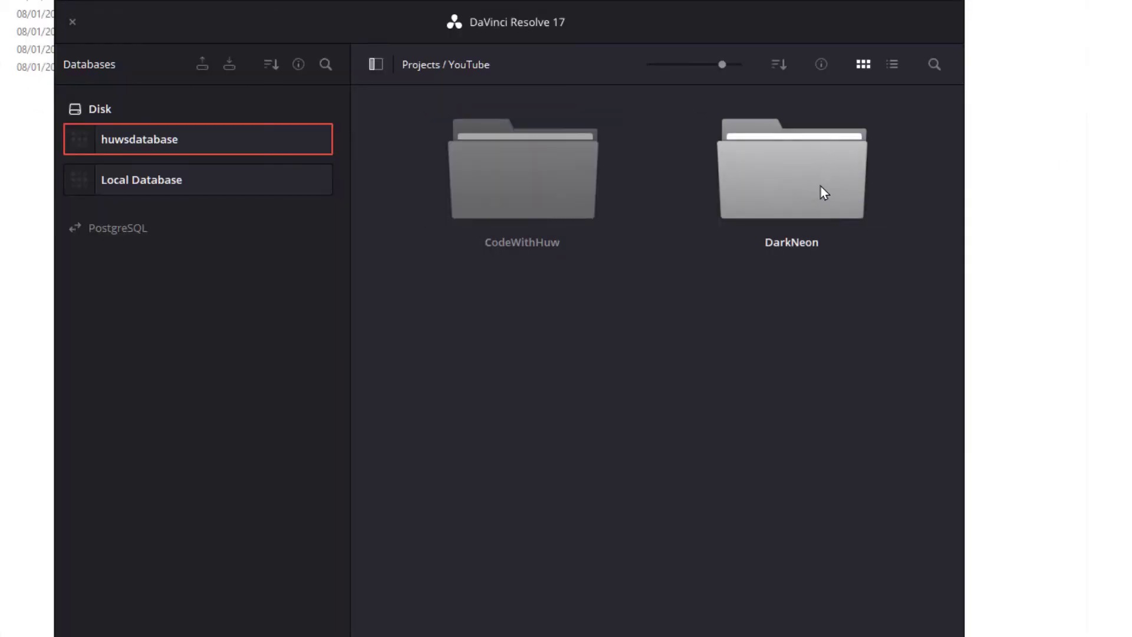
double_click(582, 189)
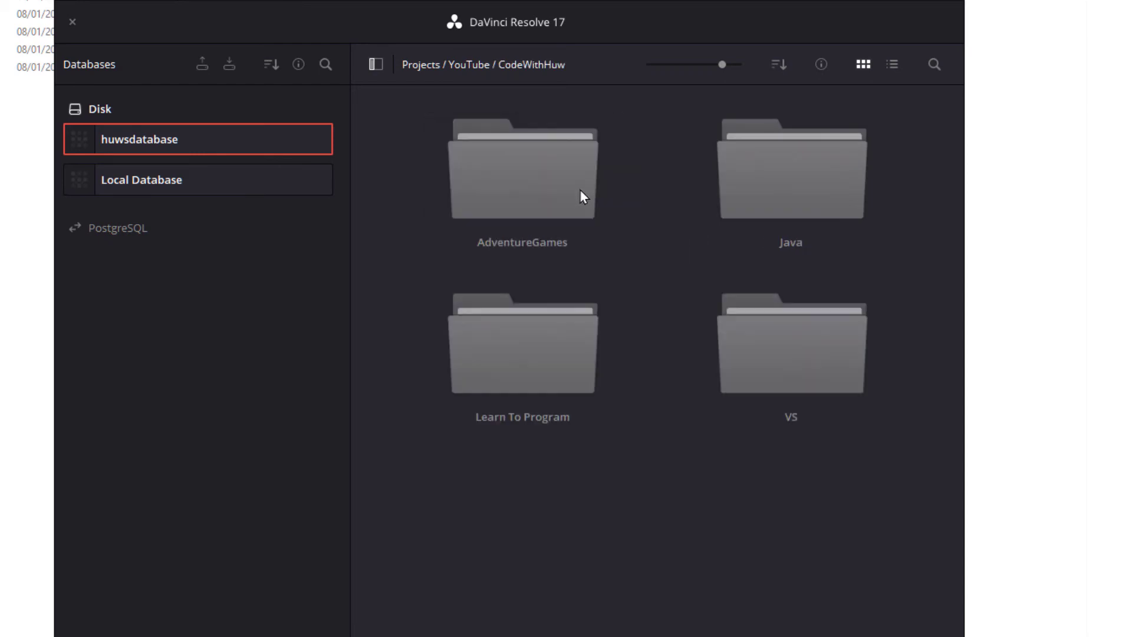
double_click(511, 372)
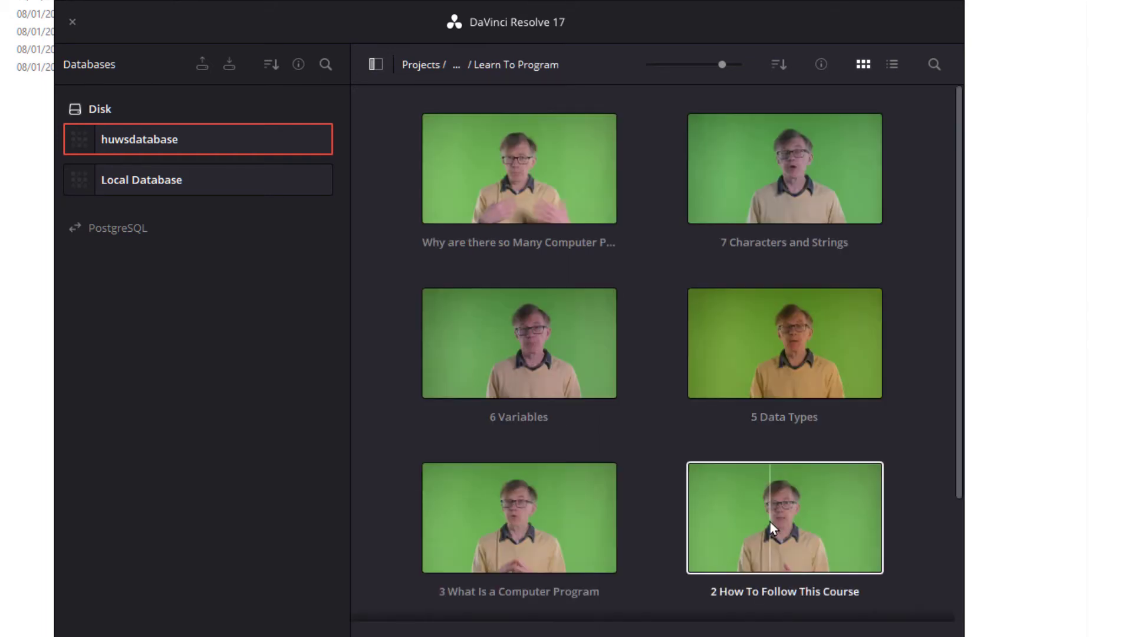
double_click(771, 521)
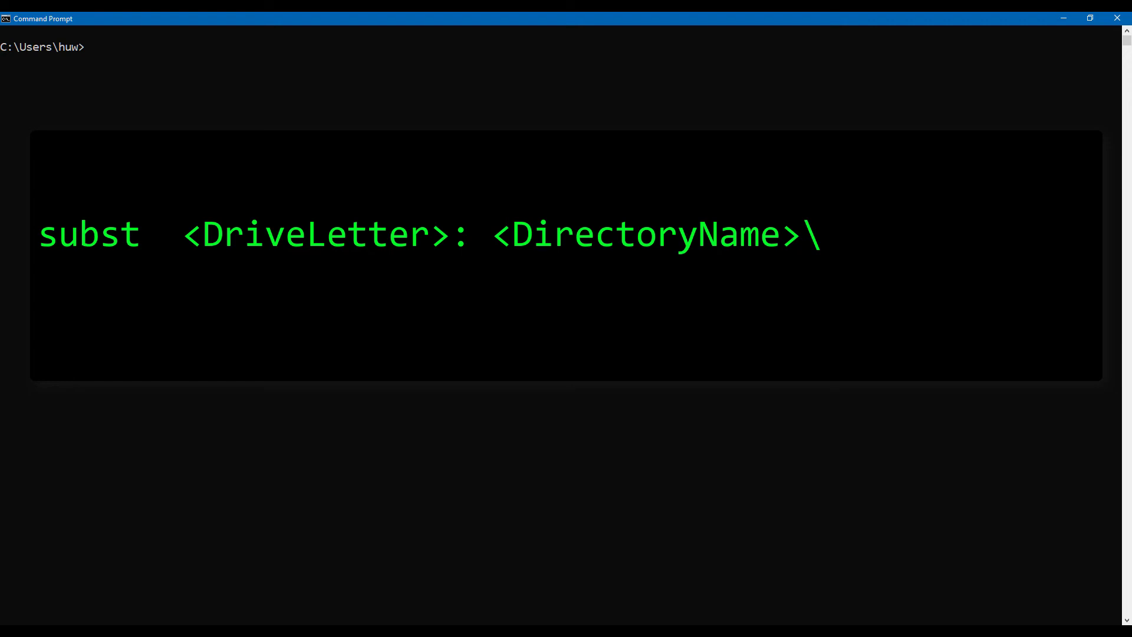
Step: Run subst E: D:\MyVideos at the command prompt
type("ubst E: D:\\")
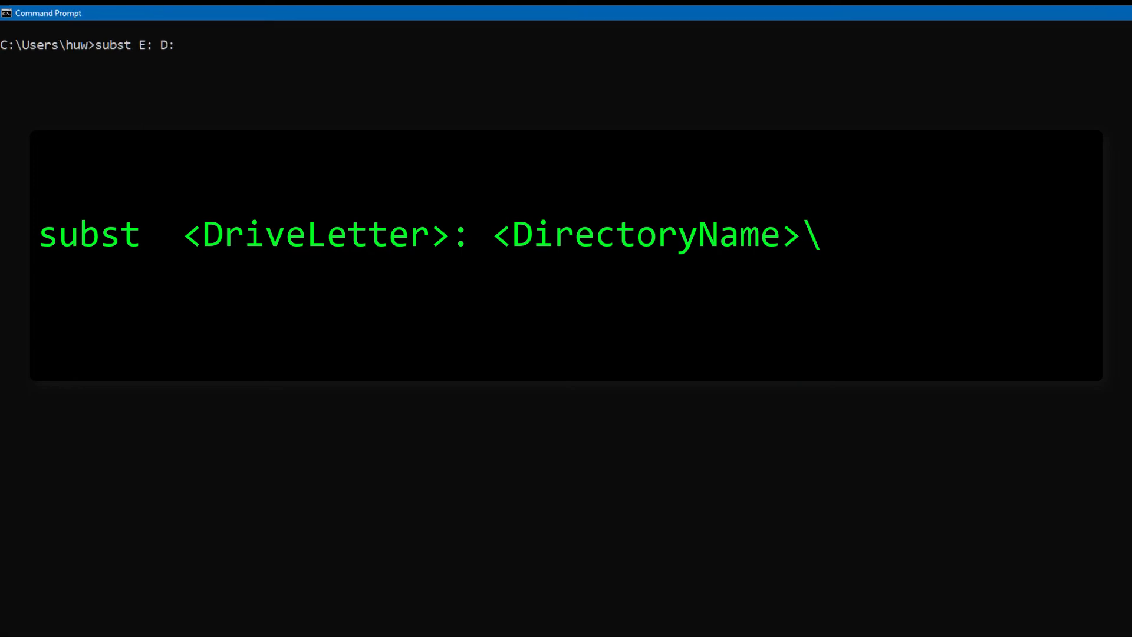
type("MyVi")
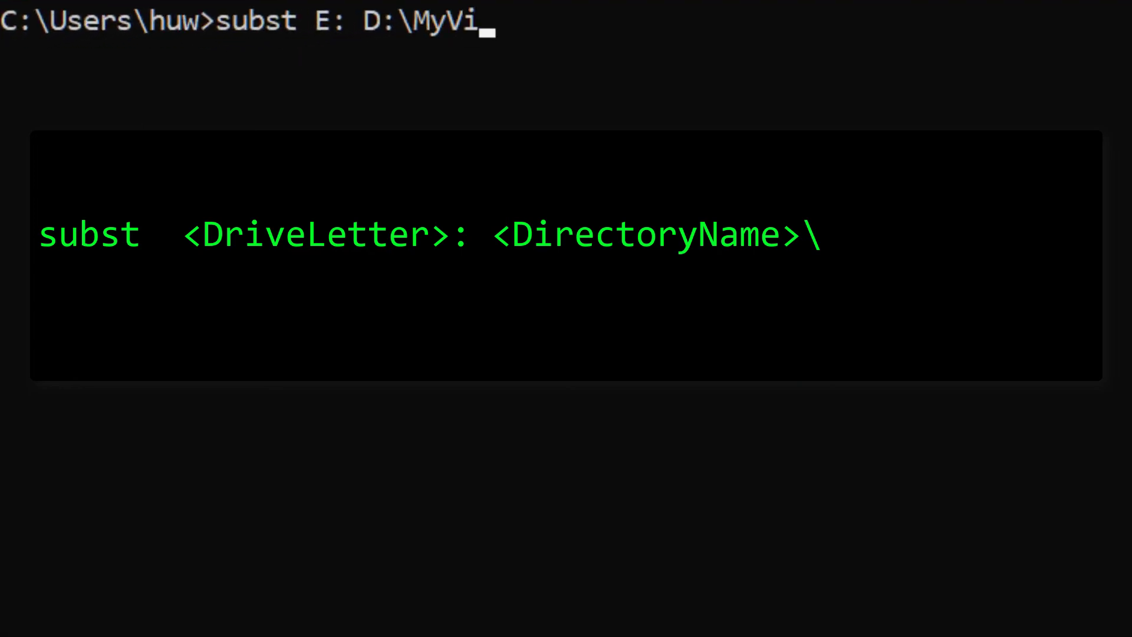
type("deos")
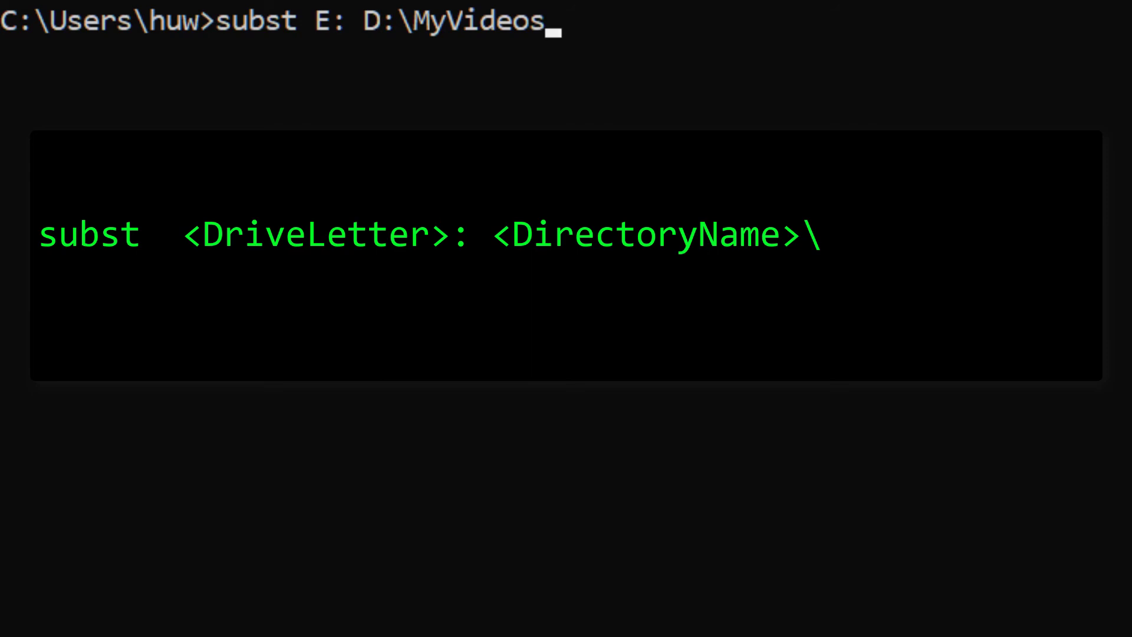
key("Return")
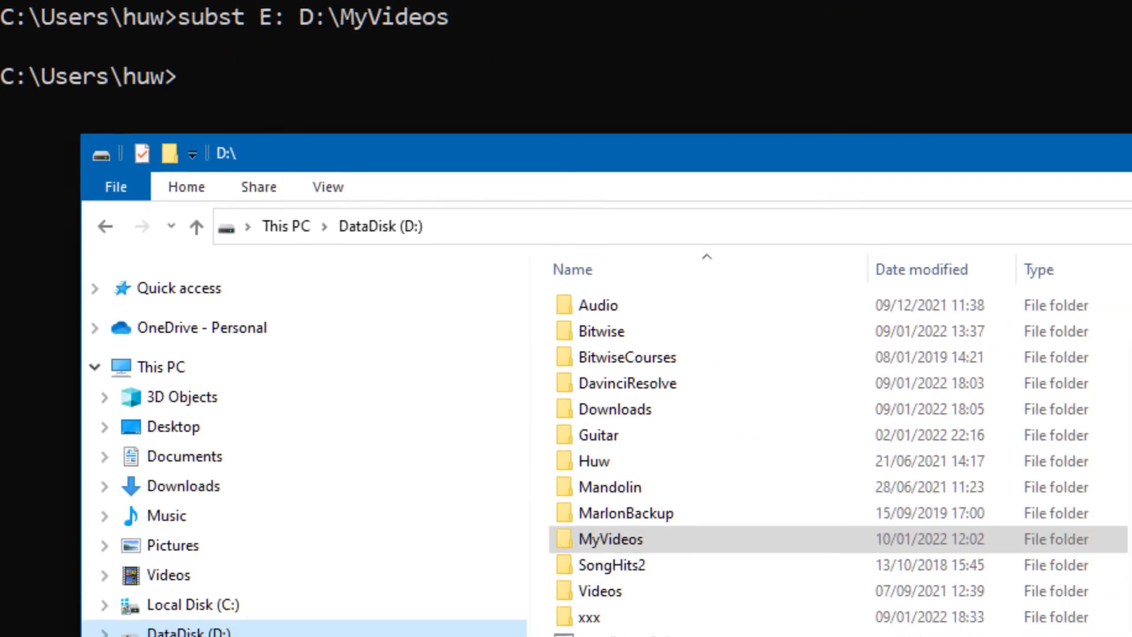
Step: Expand DataDisk (E:) and DataDisk (D:) in the navigation pane and open D:\MyVideos to compare contents
left_click(85, 543)
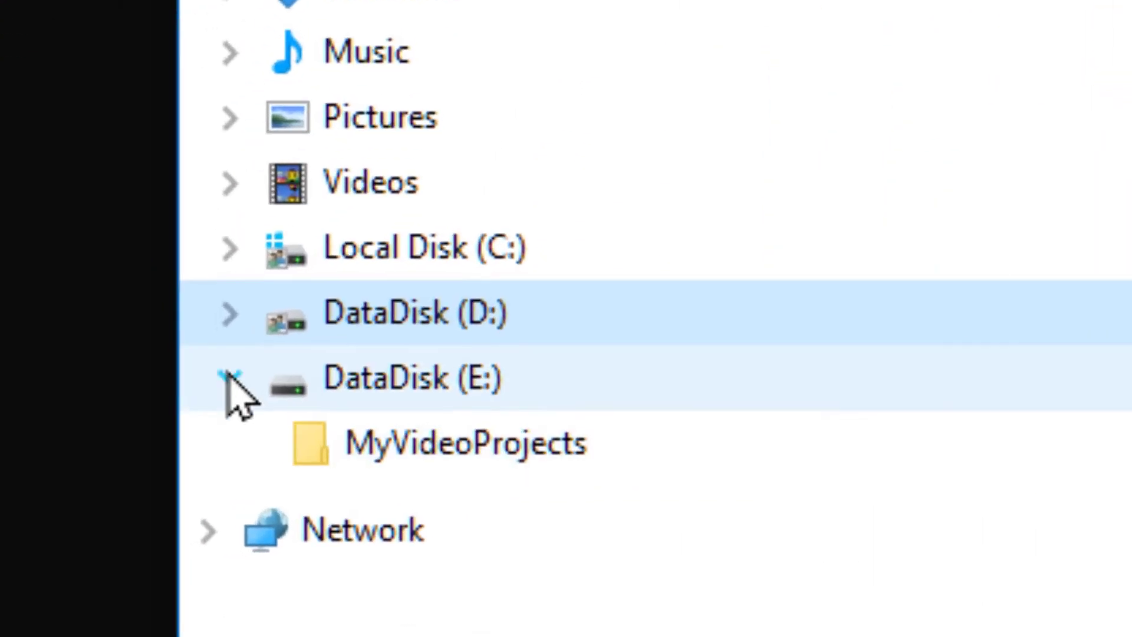
left_click(230, 312)
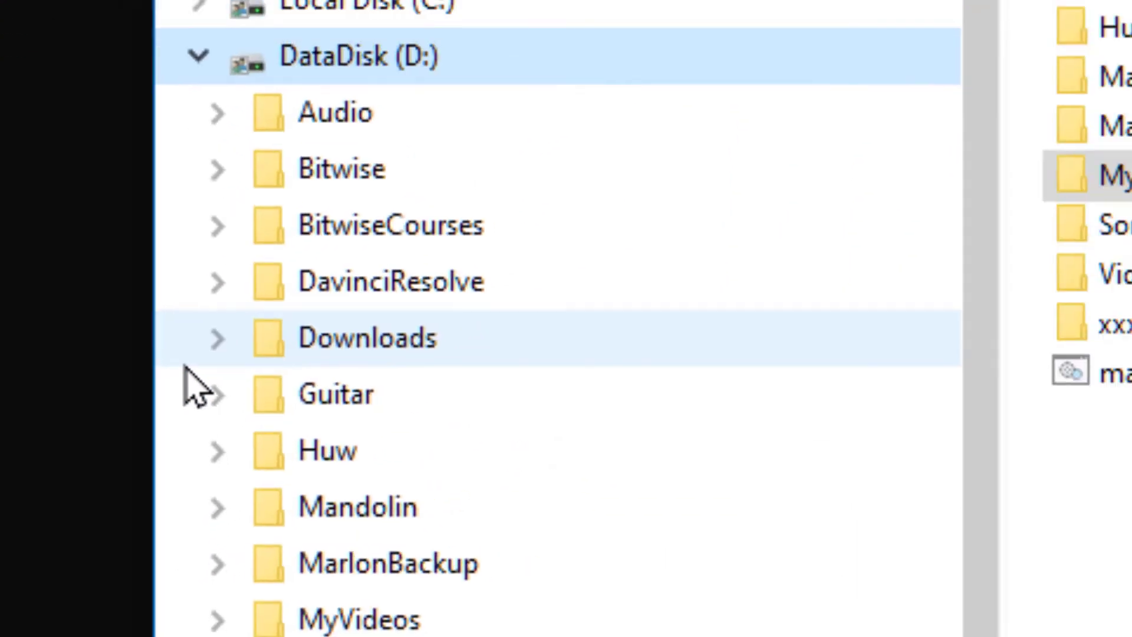
left_click(224, 625)
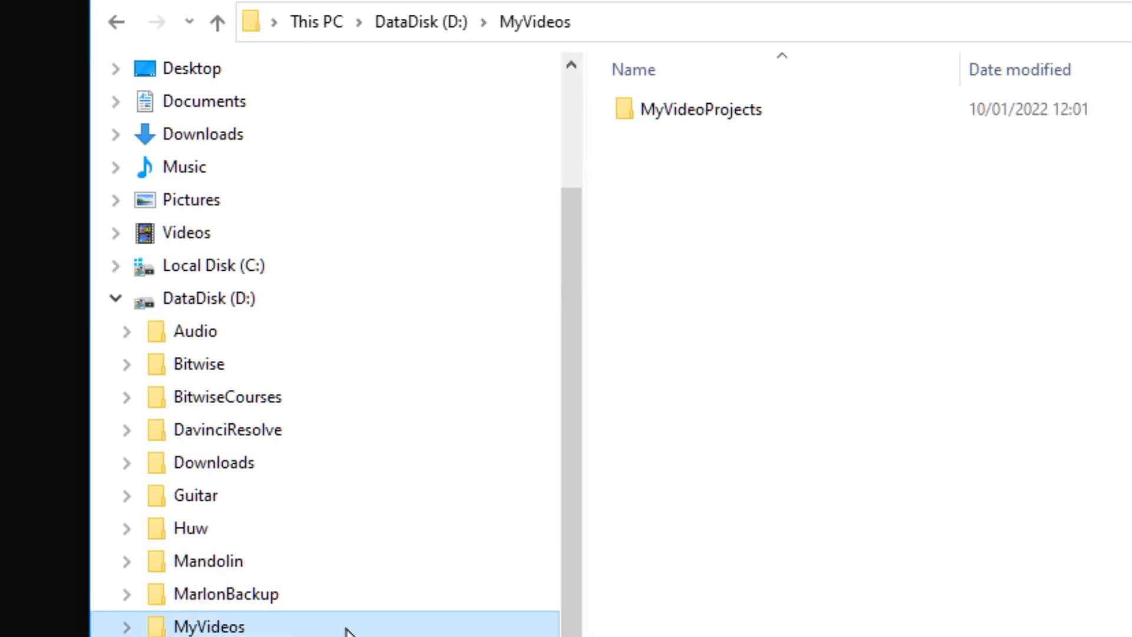
scroll(347, 625, "down", 2)
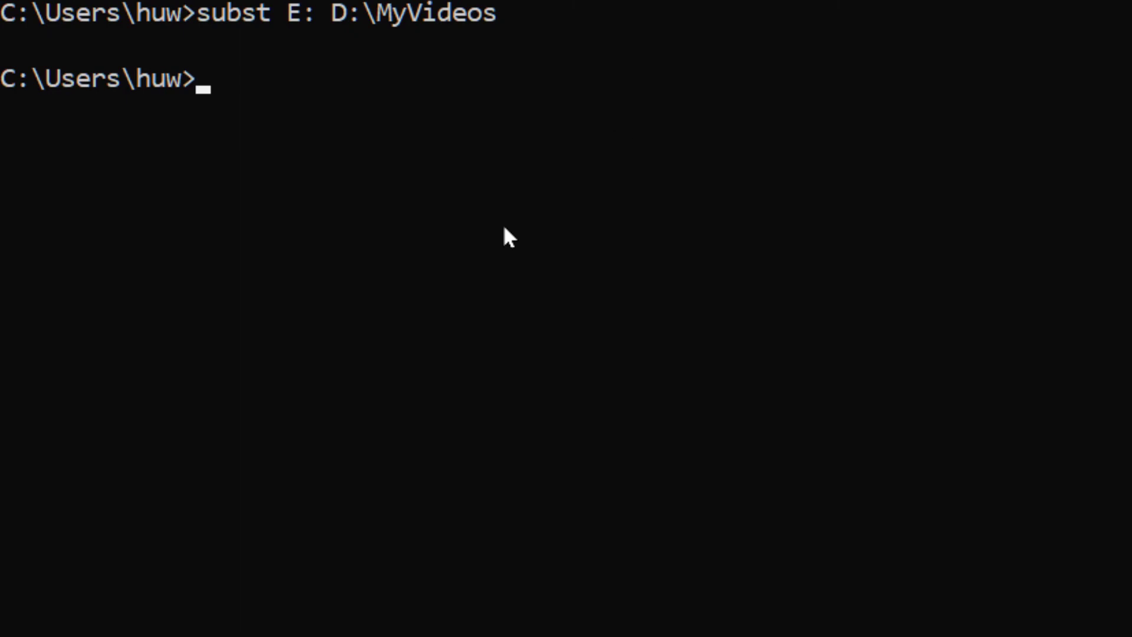
Step: Delete the E: mapping with subst e: /d, then map E: to D:\ with subst E: D:\
type("subst e")
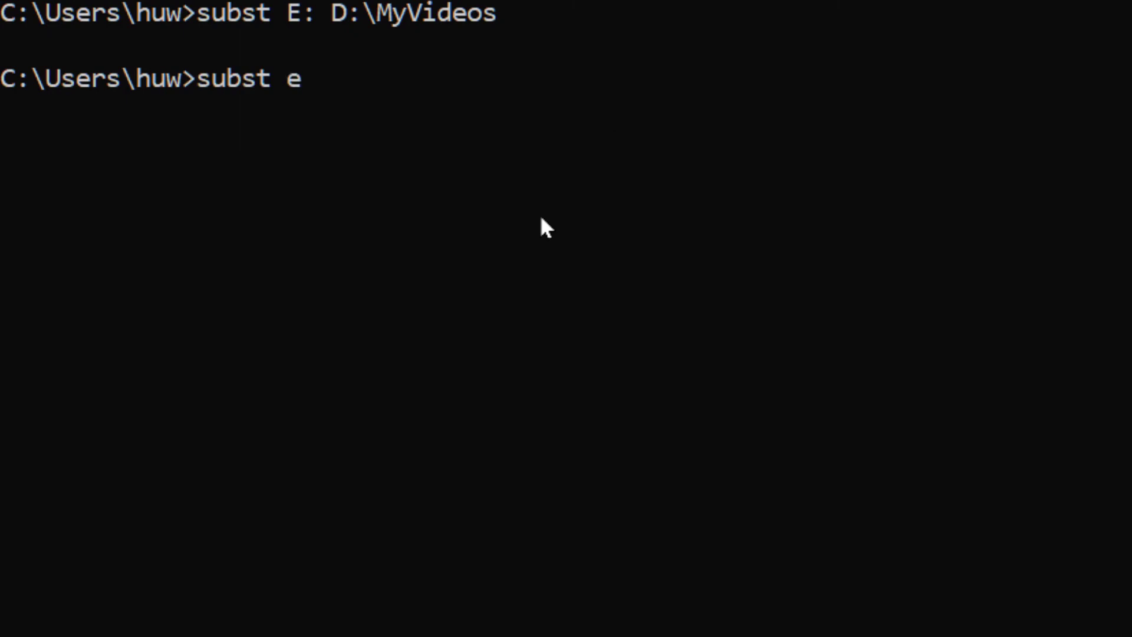
type(": /d")
key("Return")
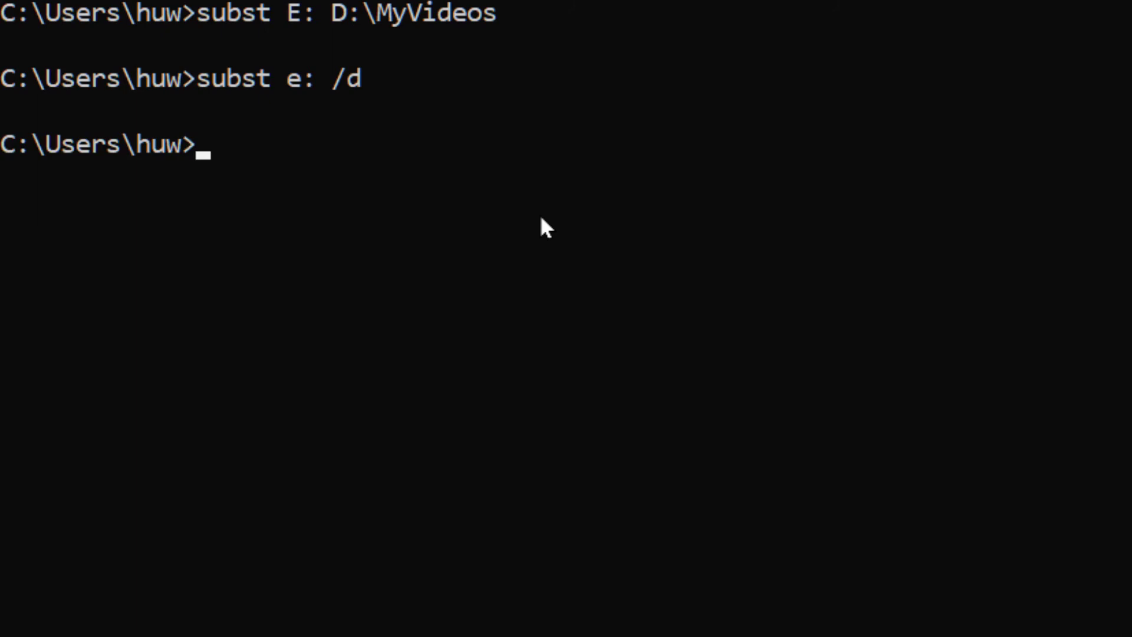
type("subst E")
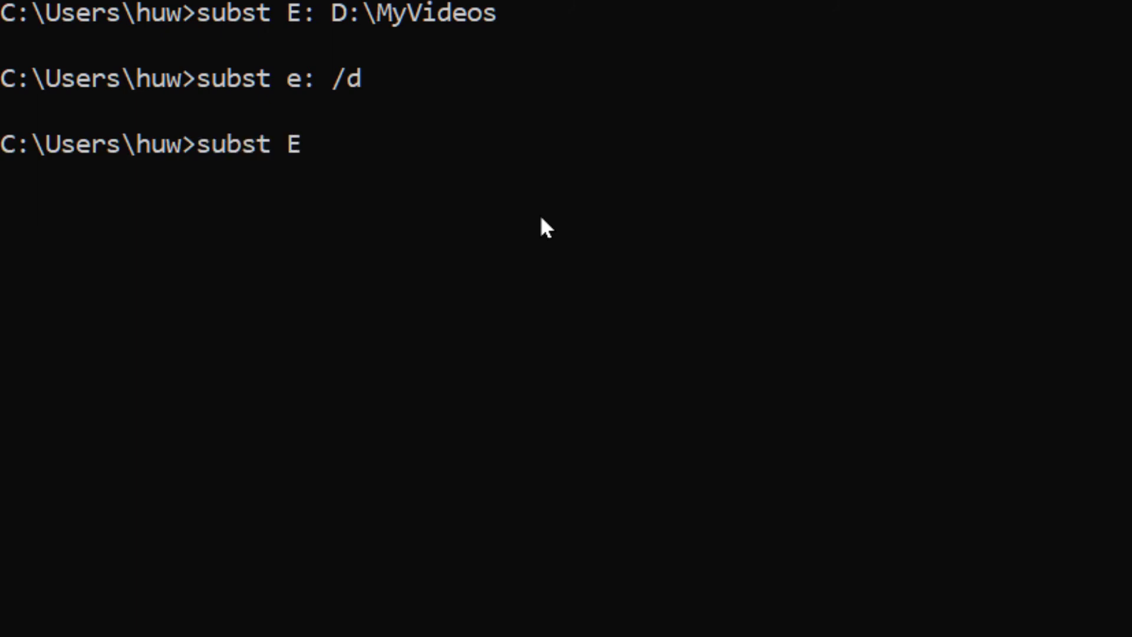
type(": D:\\")
key("Return")
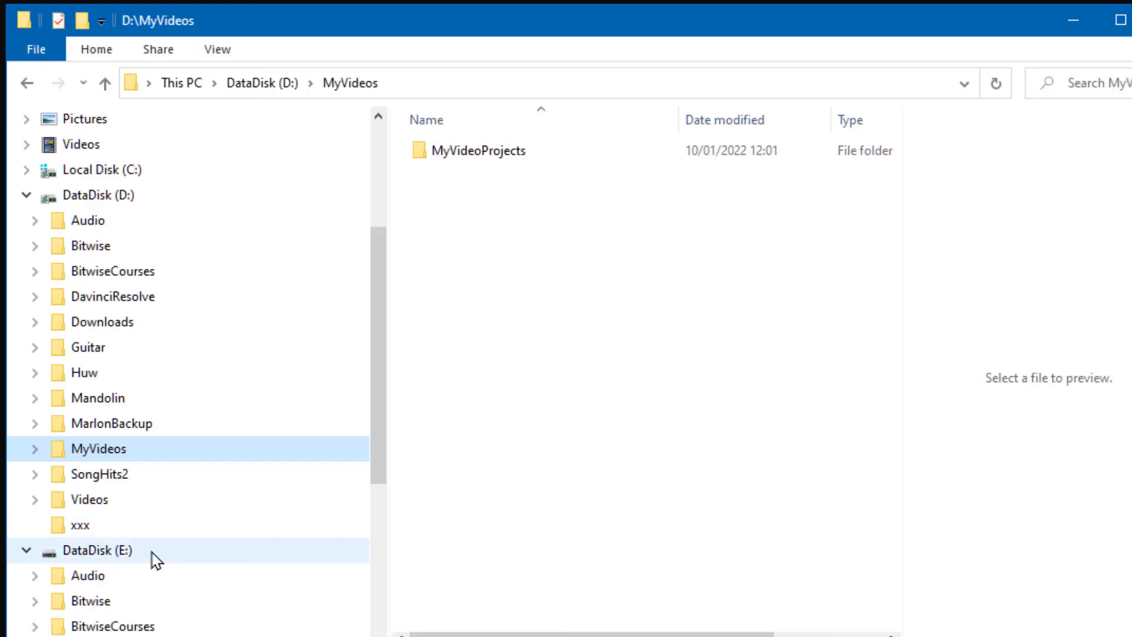
Step: Open E:\MyVideos from DataDisk (E:), confirming it holds the same MyVideoProjects folder as D:
scroll(155, 560, "down", 1)
scroll(157, 557, "down", 1)
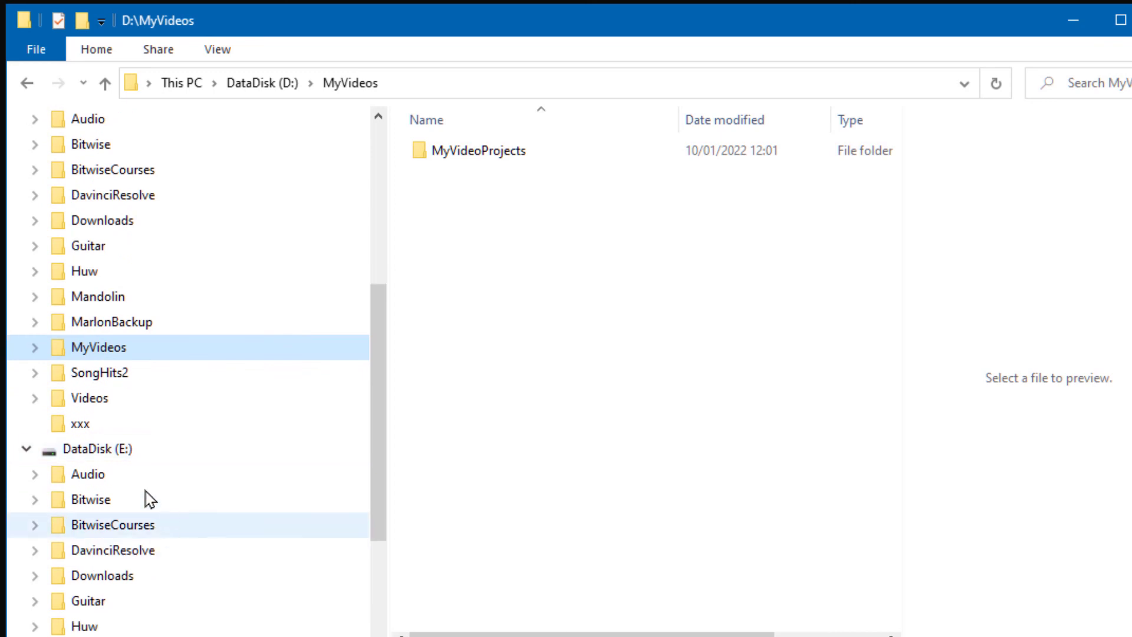
scroll(88, 493, "up", 2)
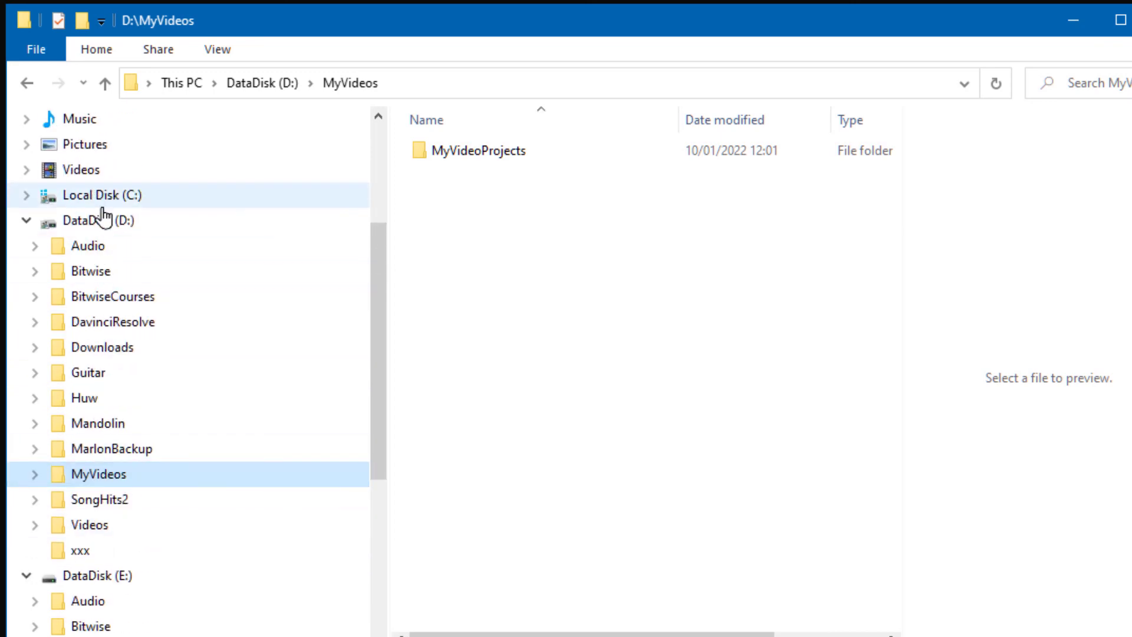
scroll(253, 430, "down", 4)
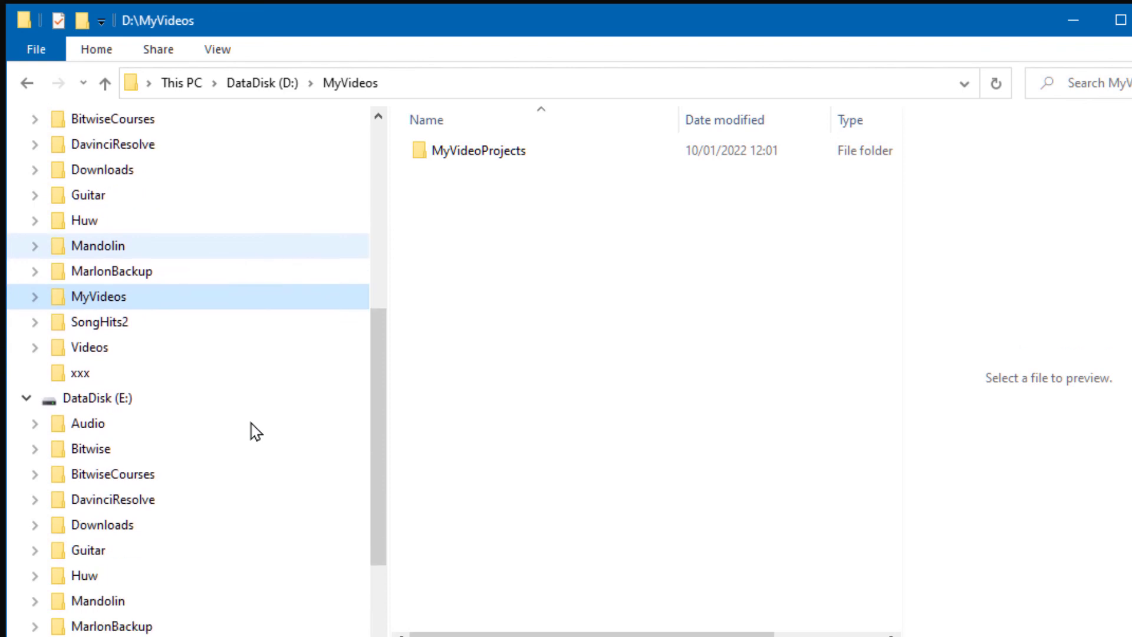
scroll(253, 430, "down", 1)
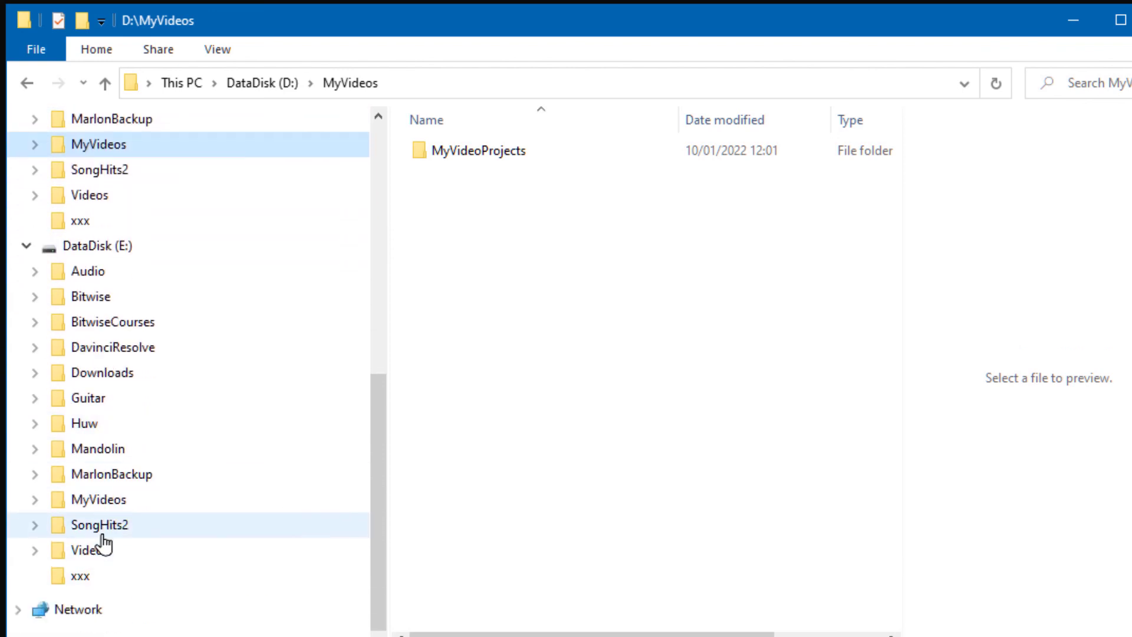
left_click(115, 507)
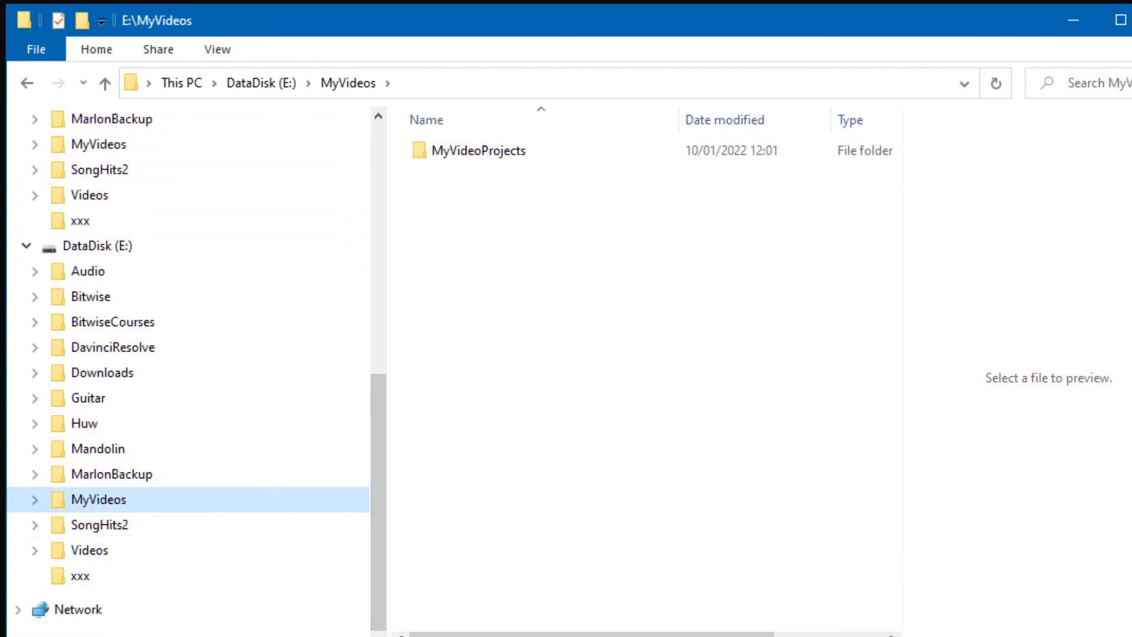